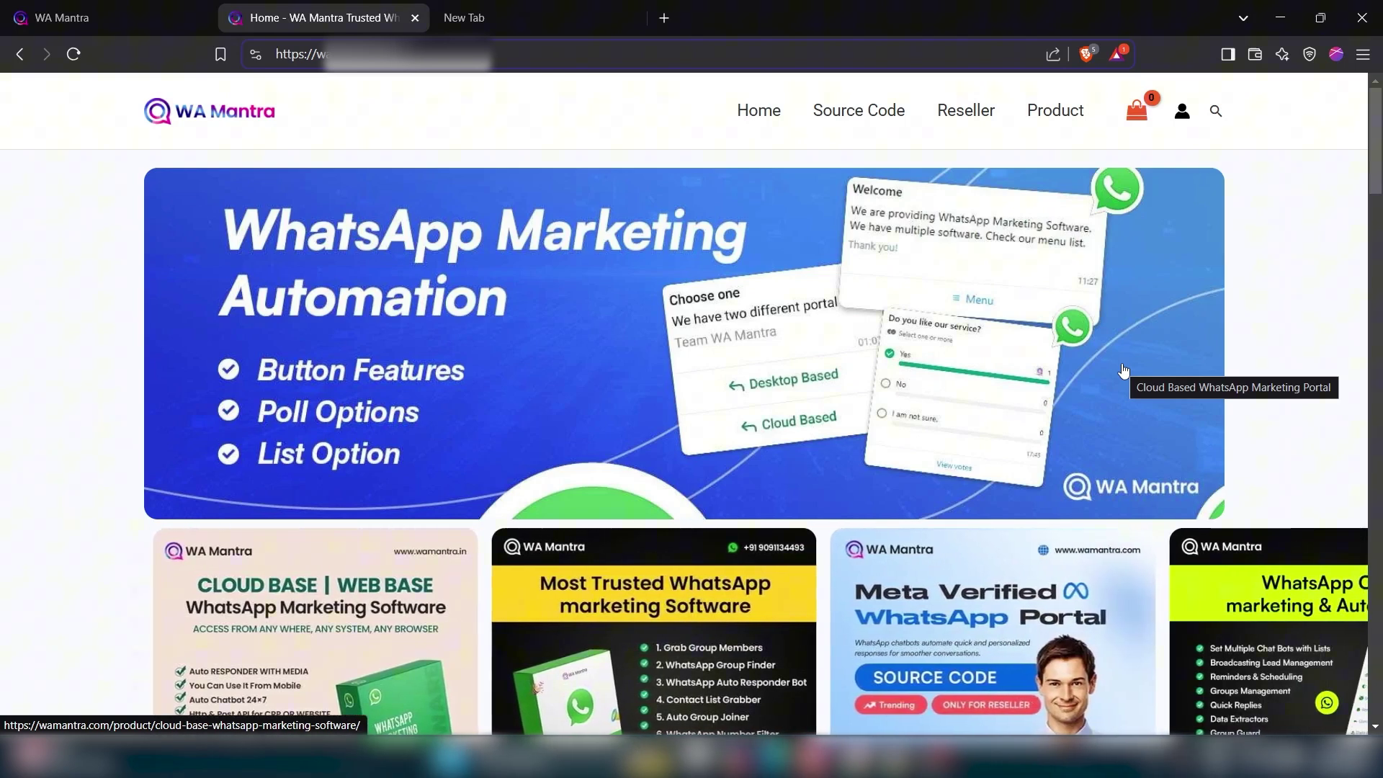
Switch to the browser tab with the WA Mantra Dashboard.
key(ctrl+shift+Tab)
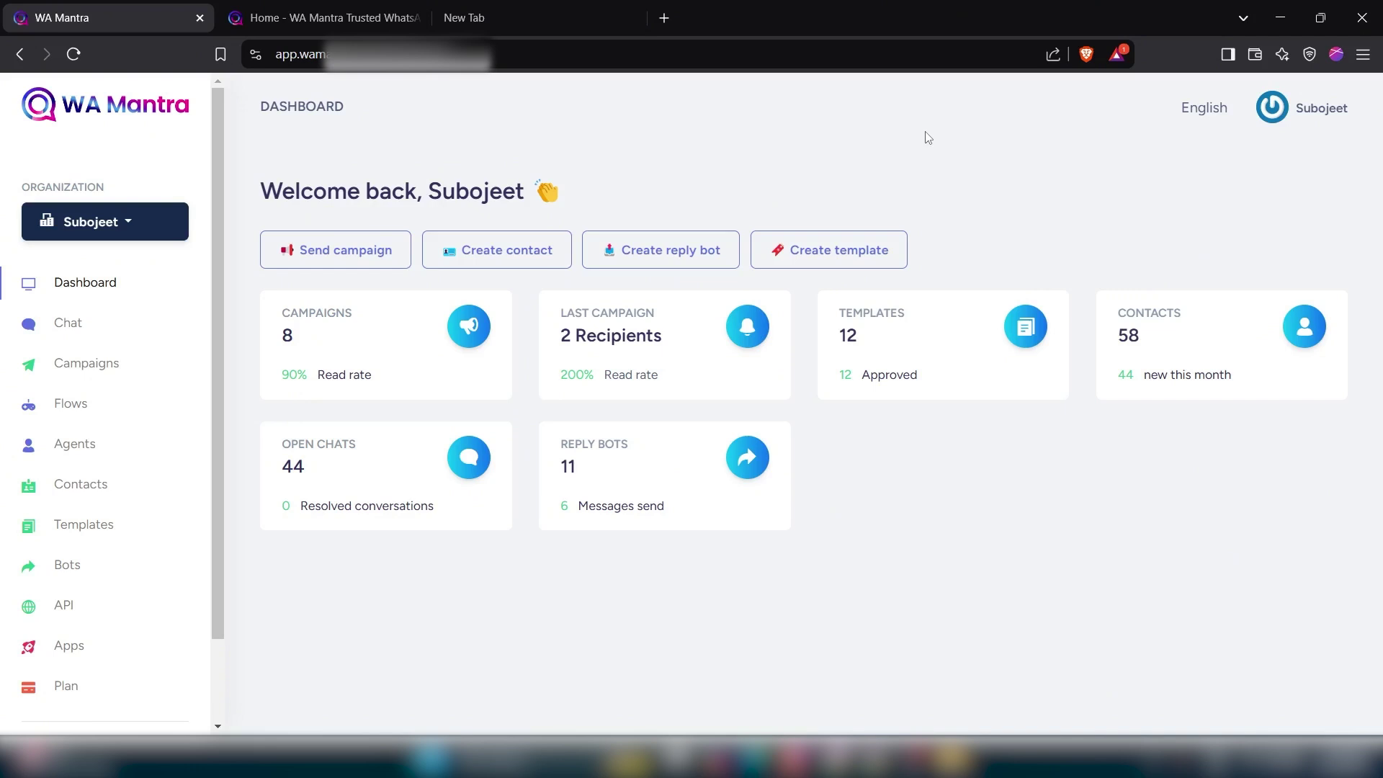
Create a new flow named 'Demo purpose' and open it in the flow maker.
click(80, 413)
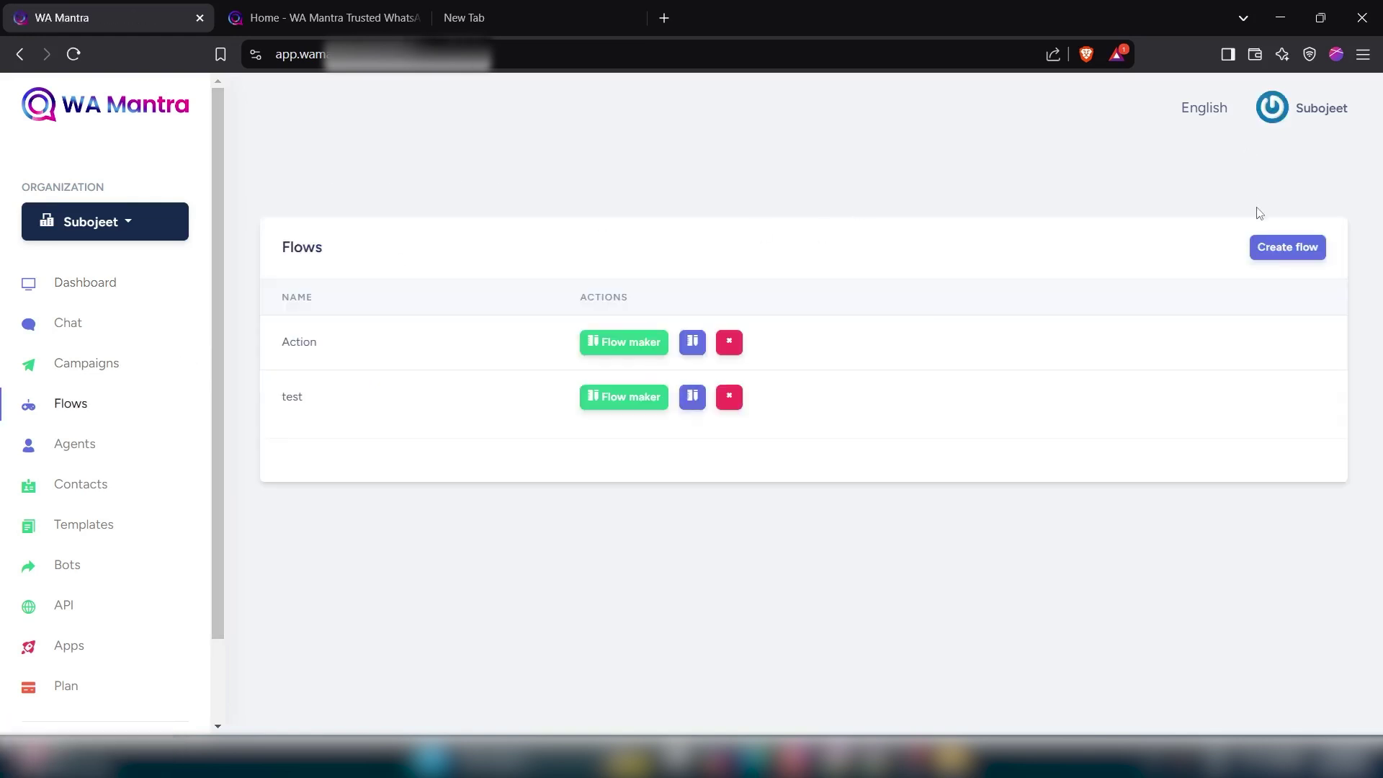
click(1290, 254)
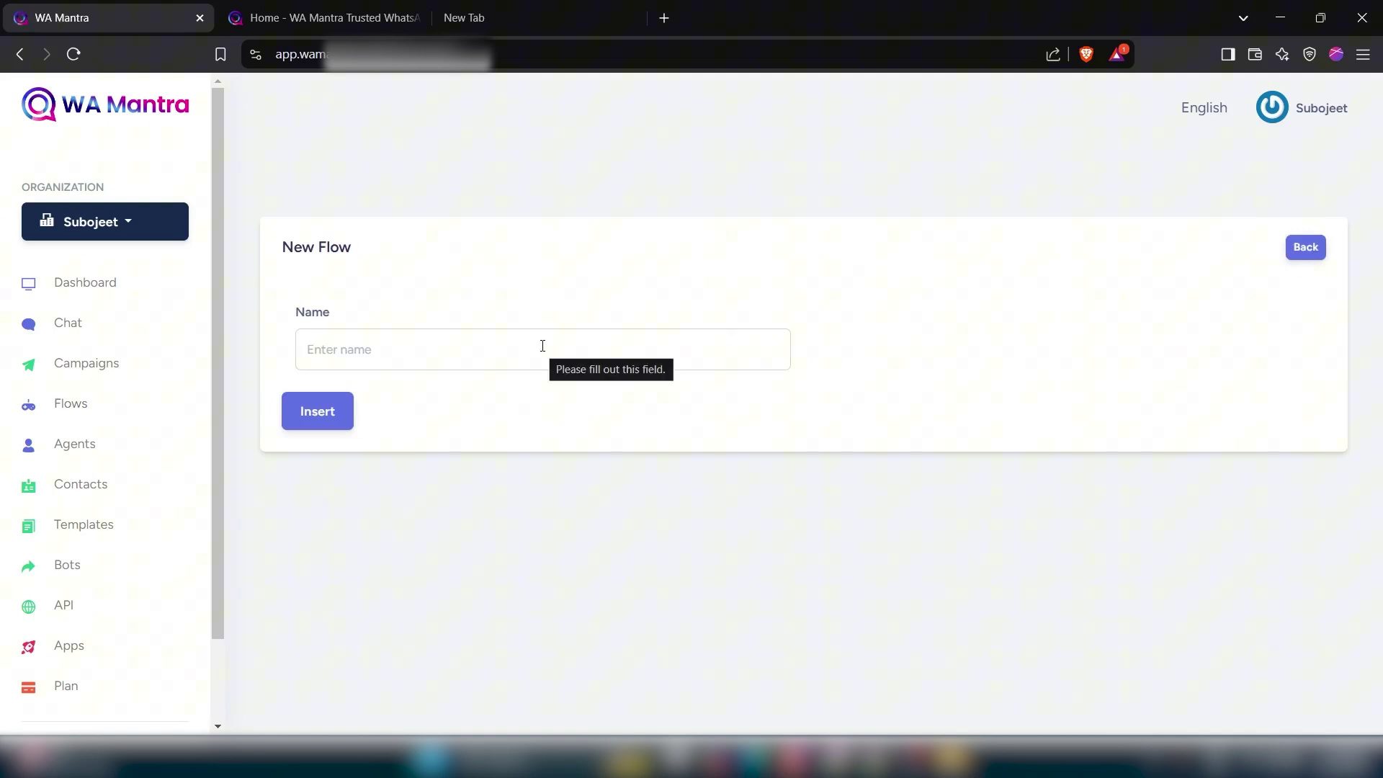
click(542, 345)
text(Demo purpose)
click(327, 412)
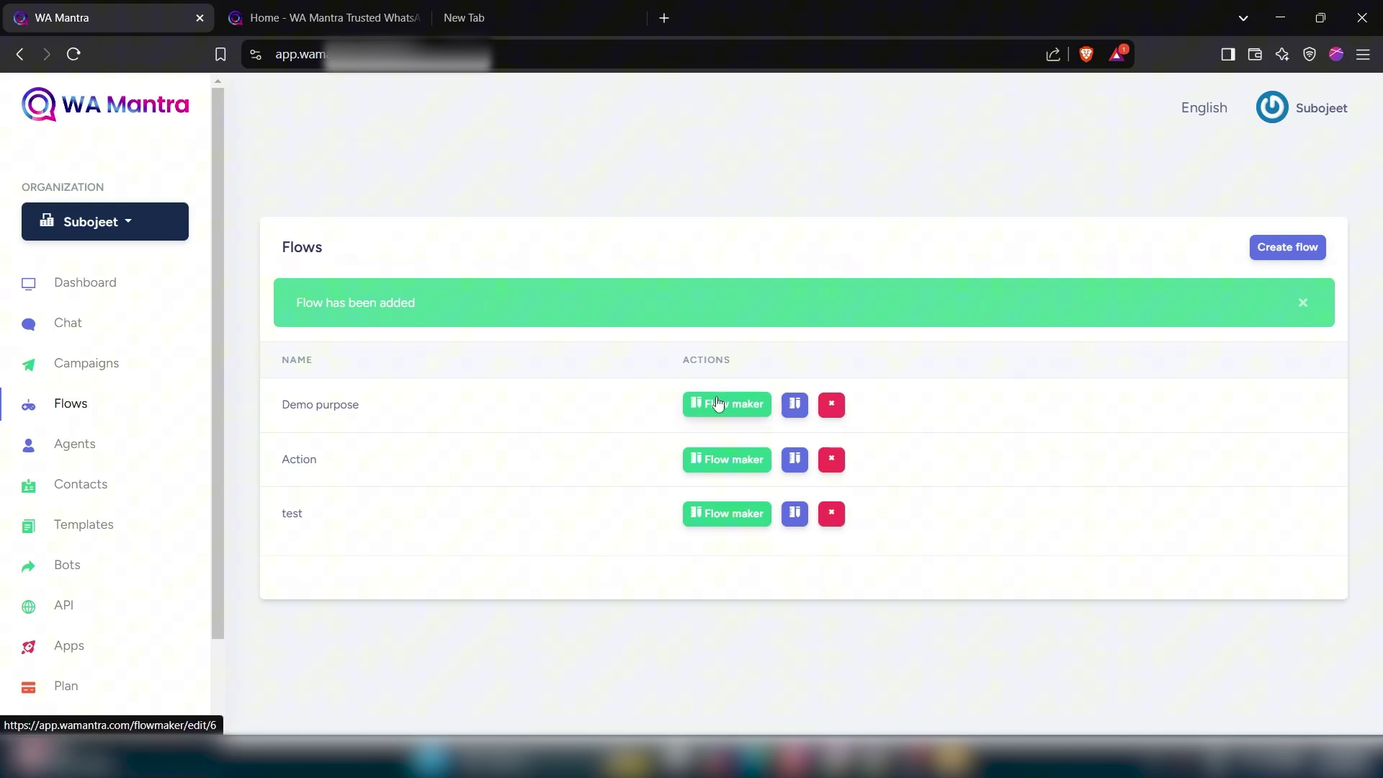
click(718, 407)
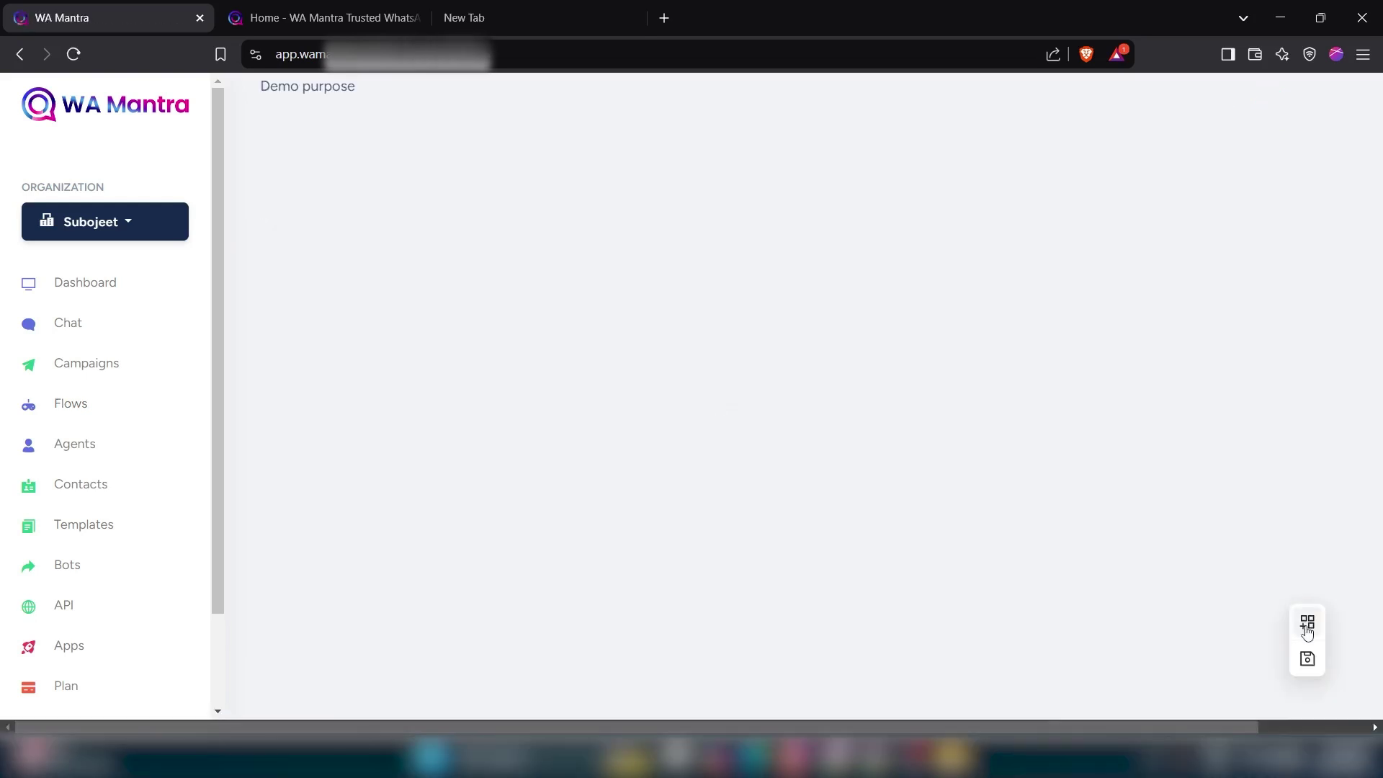
Add a Start trigger node that fires on 'Yes, I am interested!'.
click(1307, 622)
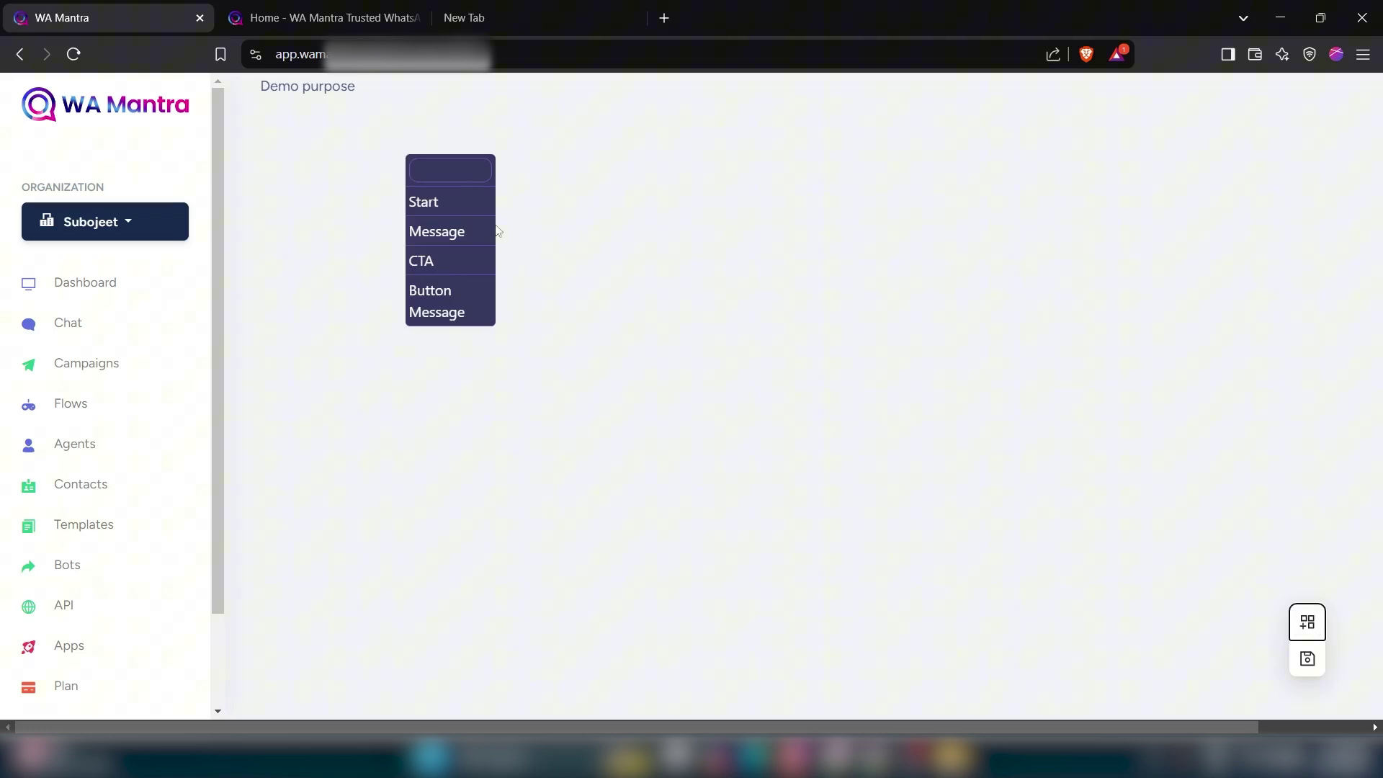
click(454, 205)
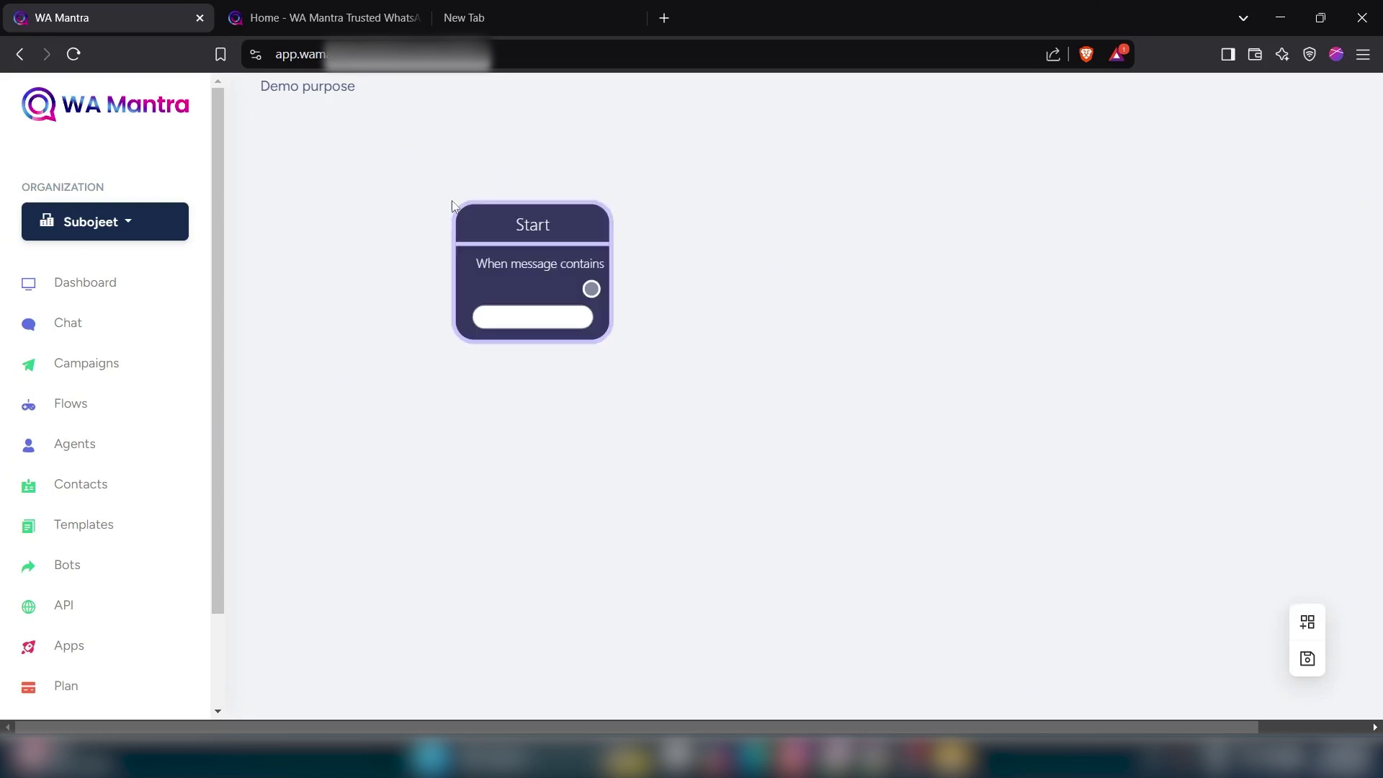
click(526, 321)
text(Yes, I am interested!)
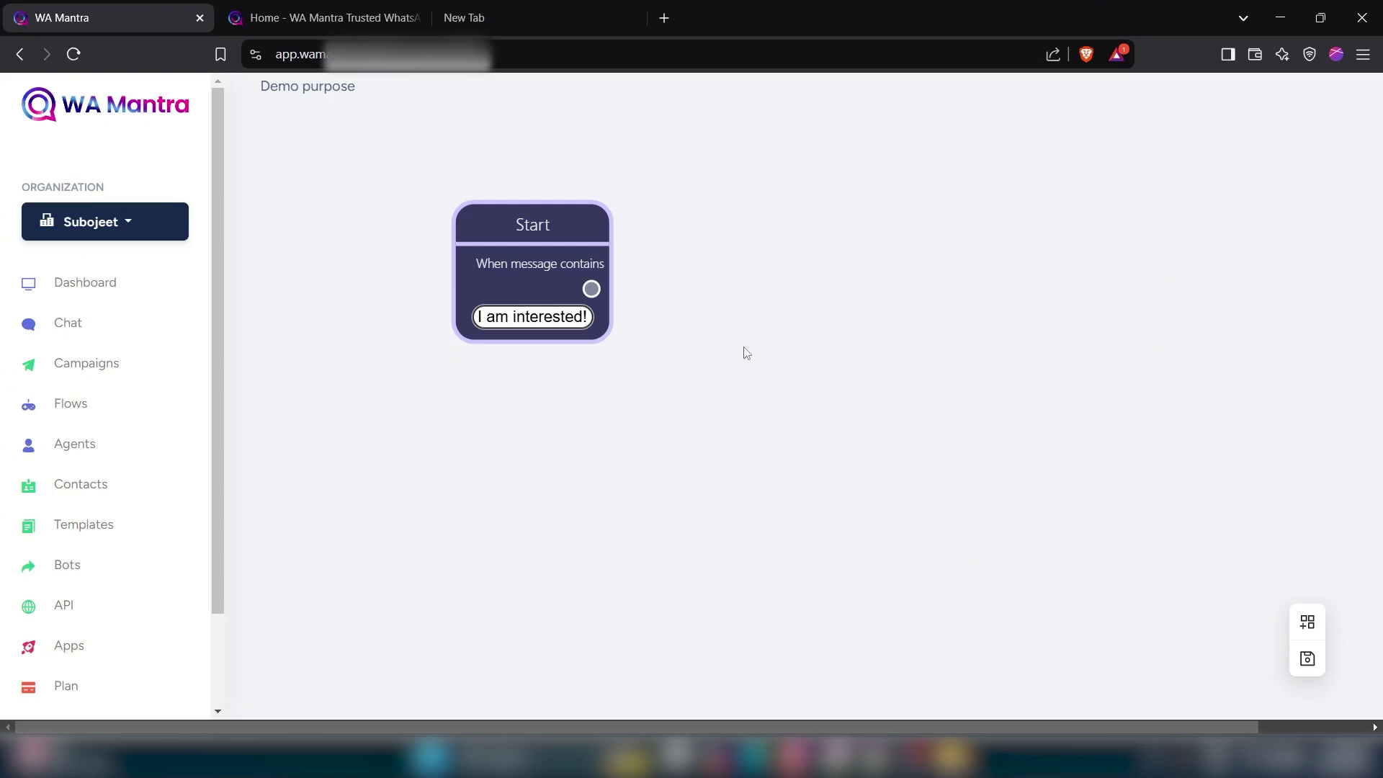
Add a button message right of Start with body 'Which one do you want?', no header or footer.
click(1307, 621)
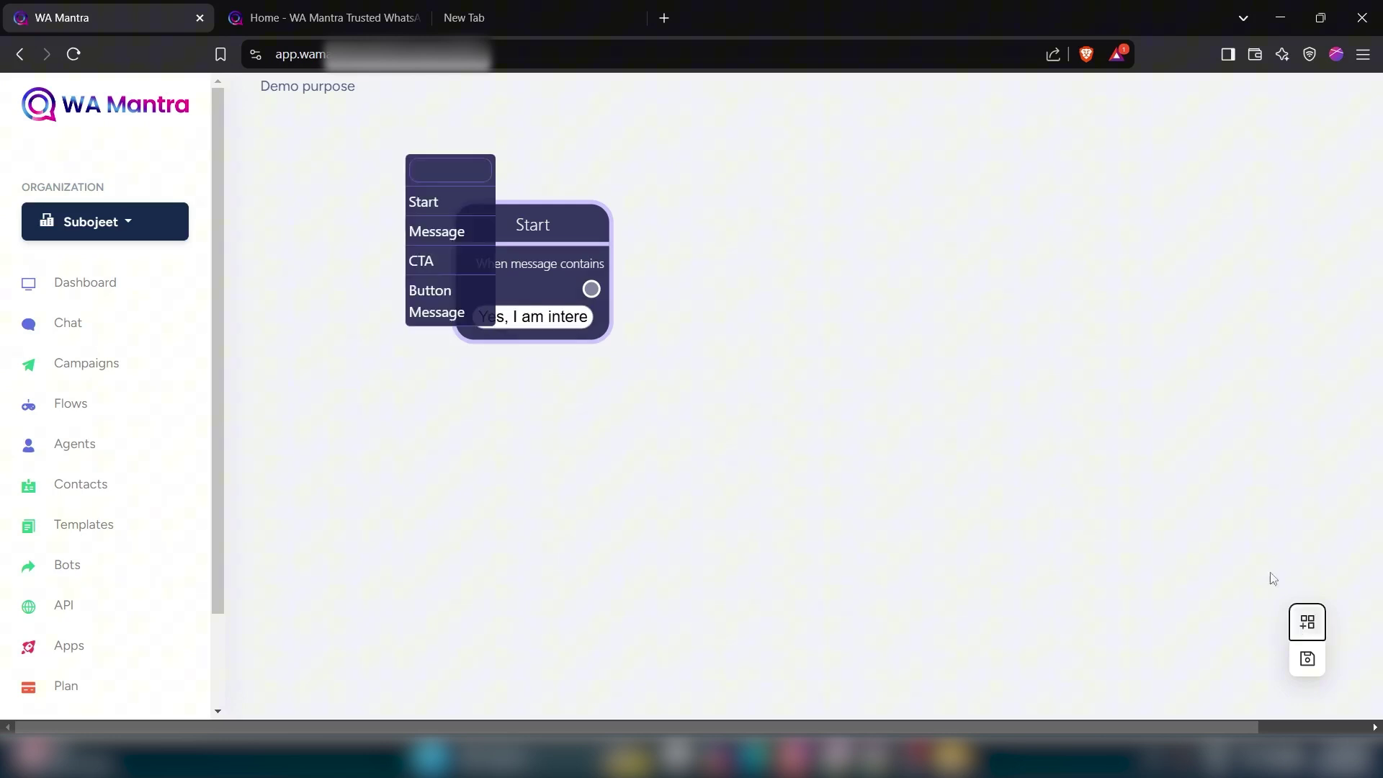
click(444, 292)
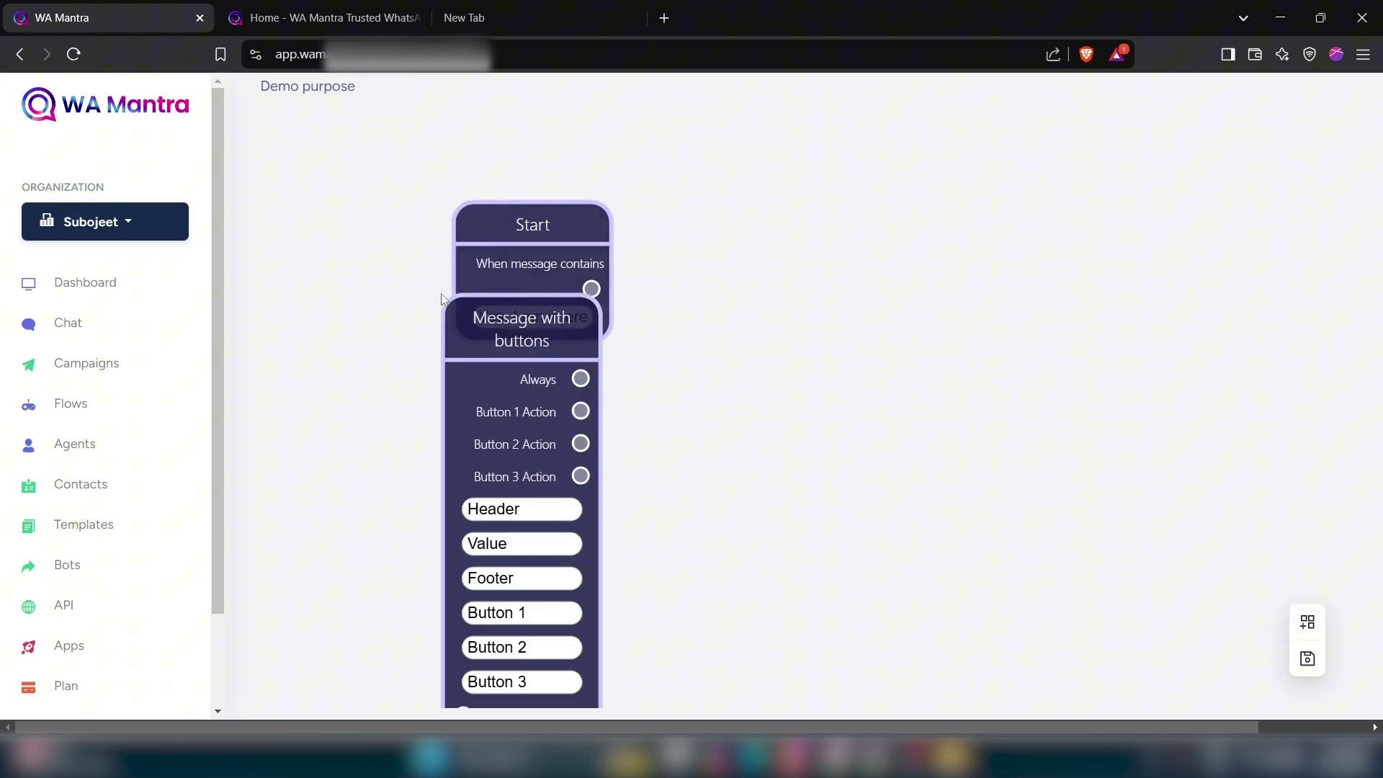
drag(494, 317, 795, 147)
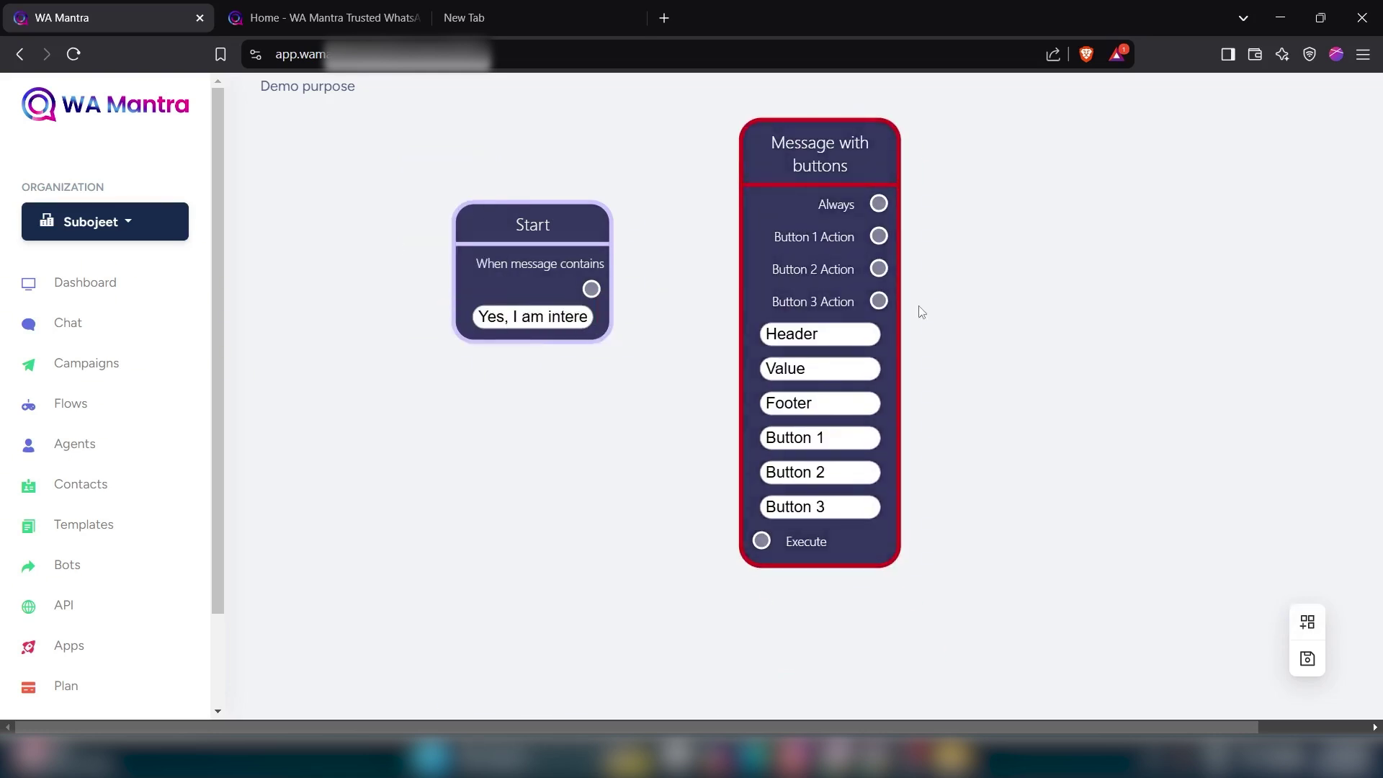
click(833, 333)
click(824, 368)
text(Which one do you w)
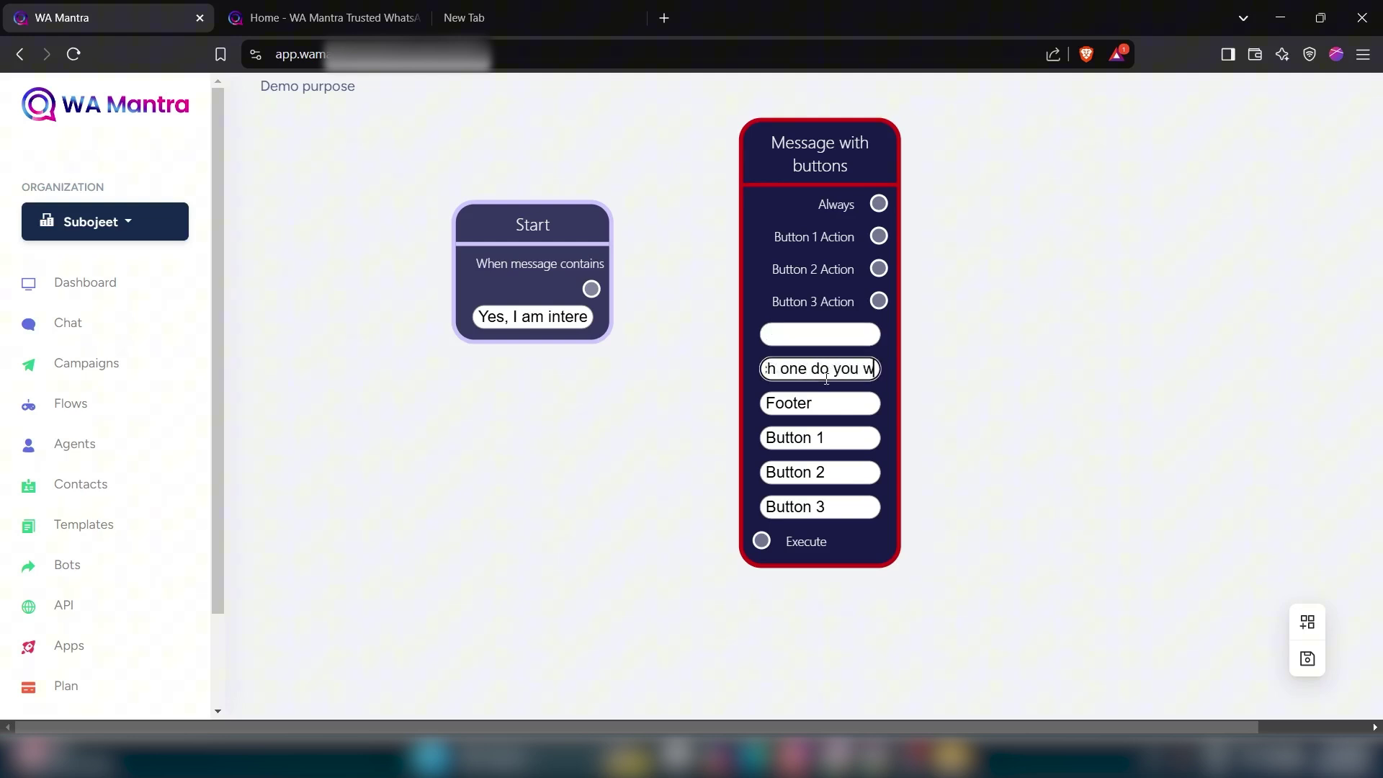
text(ant?)
click(829, 403)
Label its buttons Cloud Version, Desktop Version and Meta Api, and link Start to it.
click(831, 436)
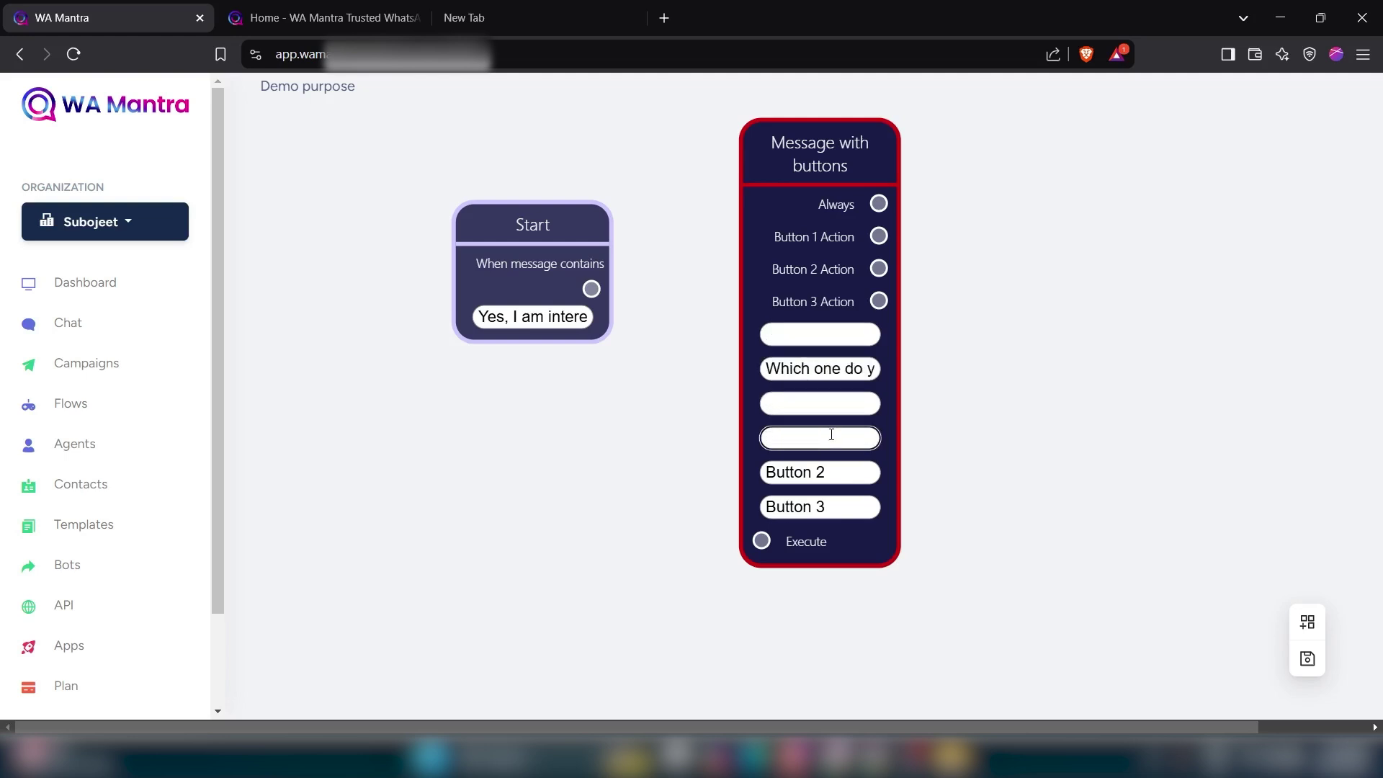
text(Cloud Version)
key(Tab)
text(Desktop Version)
key(Tab)
key(BackSpace)
text(Meta Api)
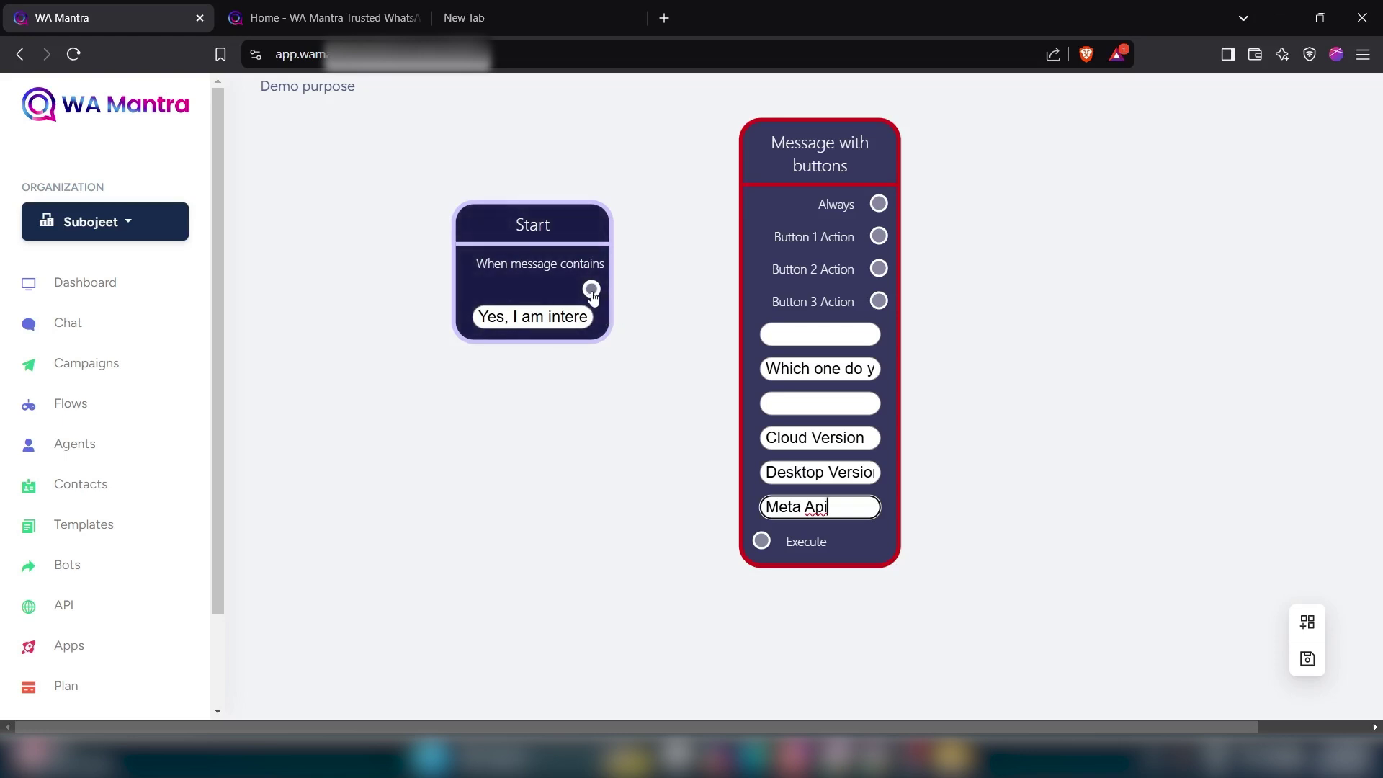
drag(592, 291, 754, 552)
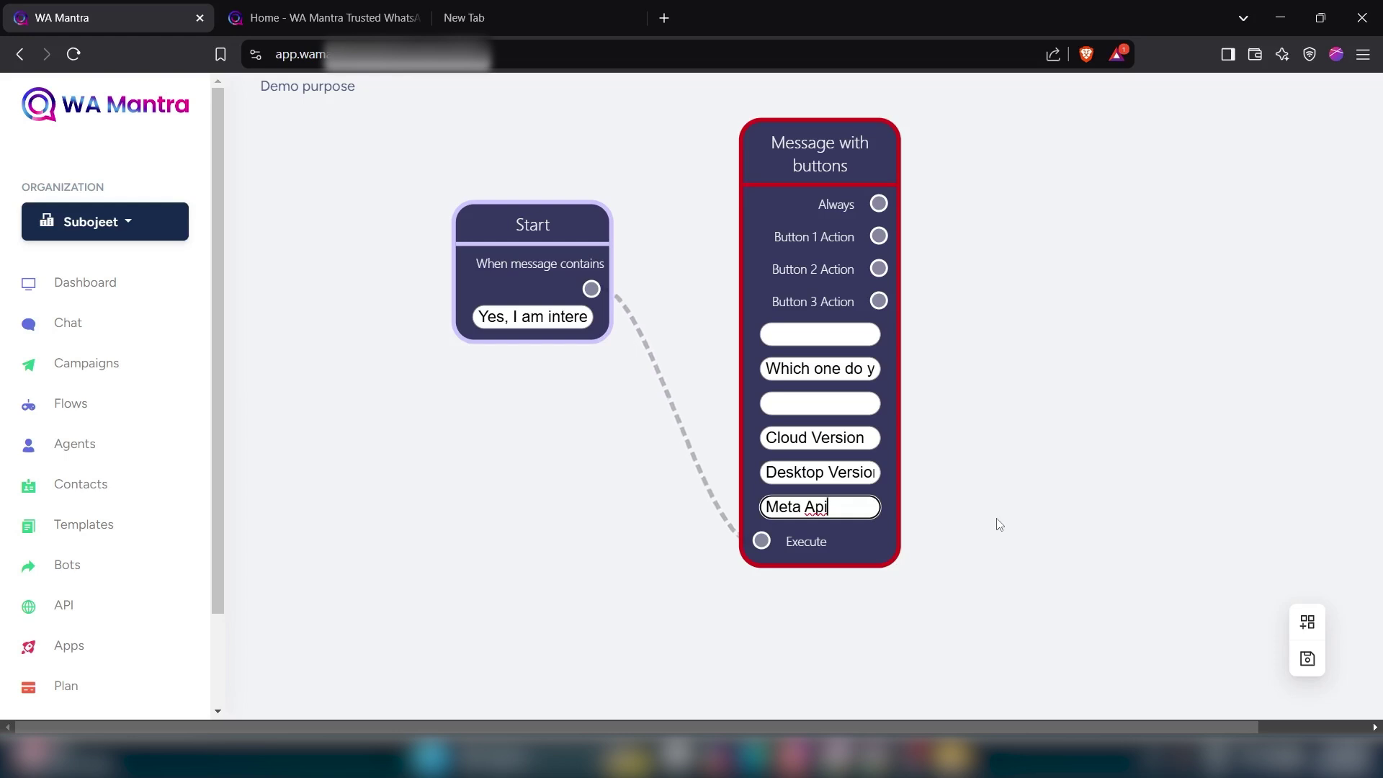
Add a CTA node with no header and body 'Cloud version price is 2499/Year.'.
right_click(407, 157)
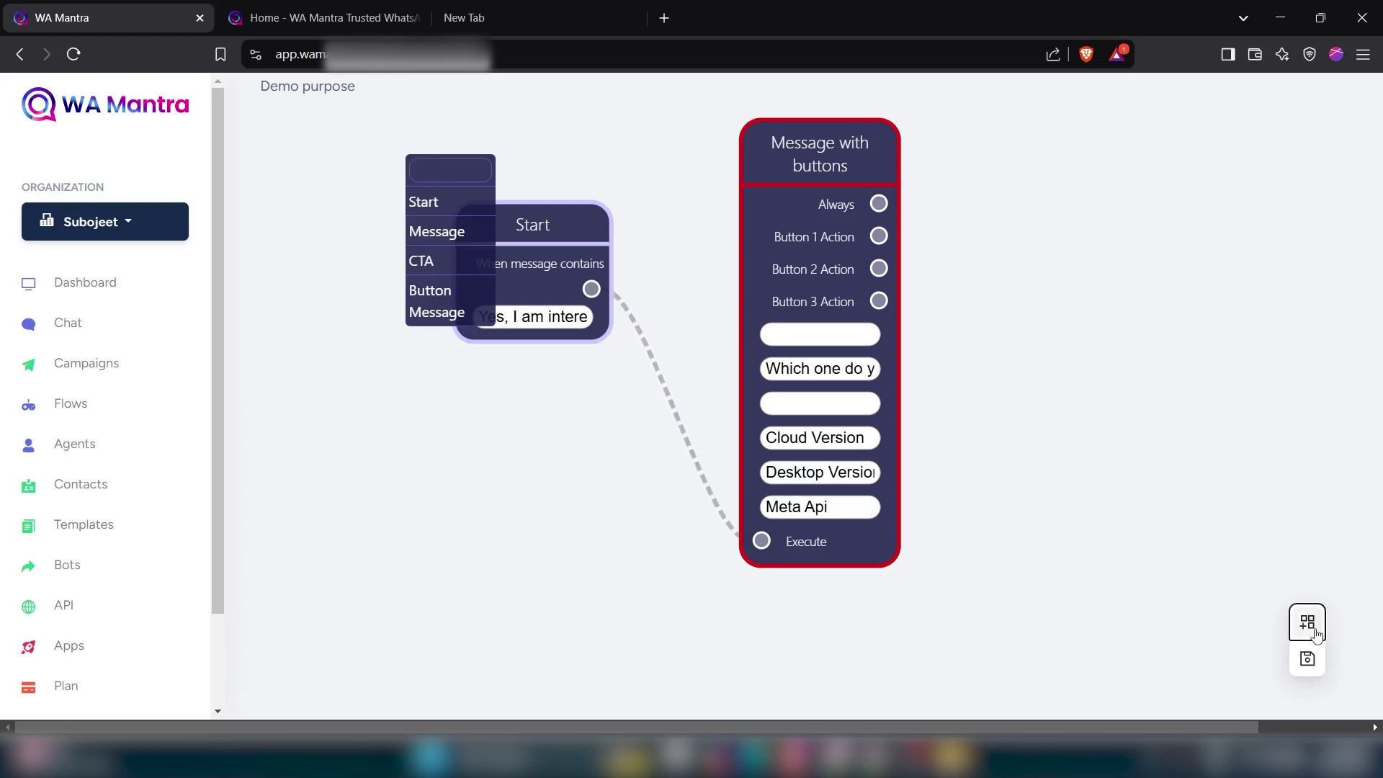
click(436, 260)
drag(484, 271, 980, 123)
click(1062, 196)
key(BackSpace)
key(BackSpace)
key(BackSpace)
key(BackSpace)
key(BackSpace)
click(1071, 231)
key(BackSpace)
key(BackSpace)
key(BackSpace)
key(BackSpace)
key(BackSpace)
text(Cloud versio)
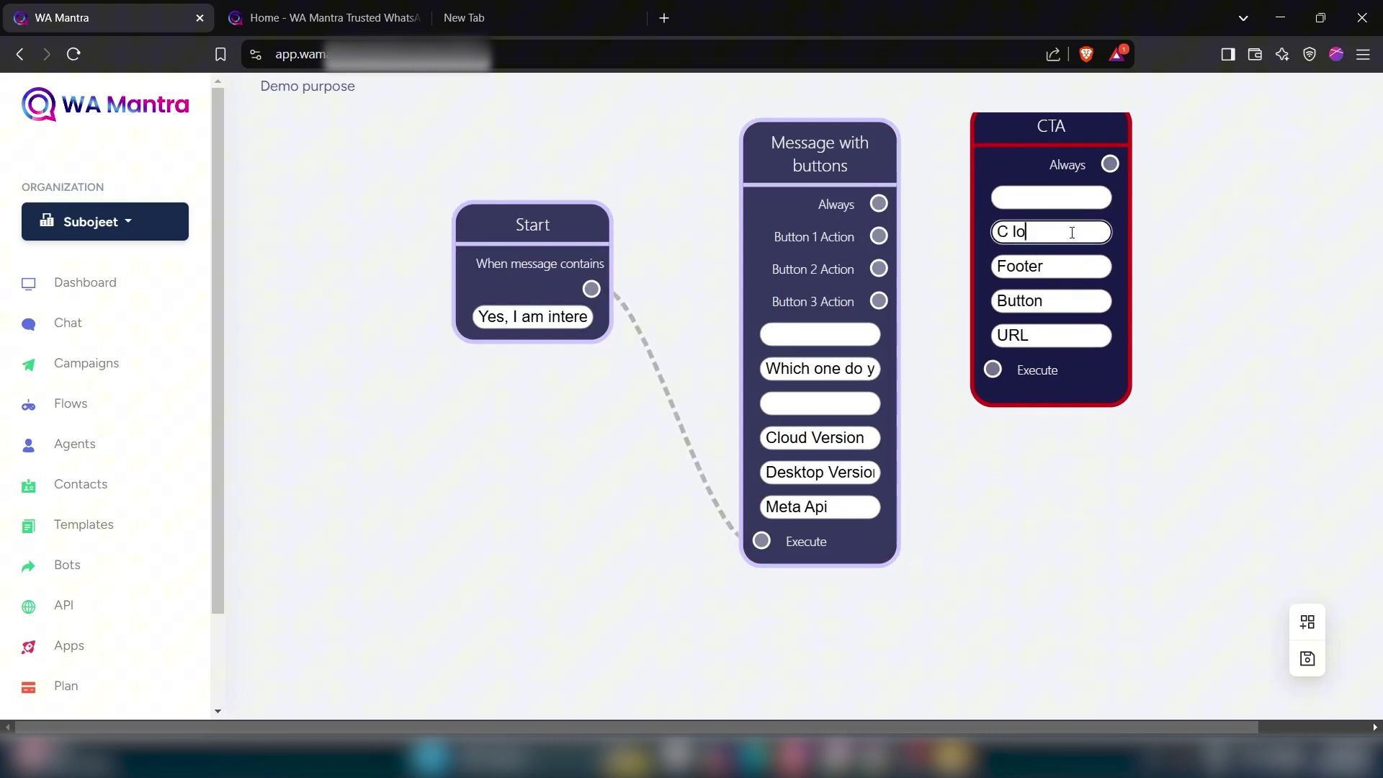
text(n price is 2499/Year.)
Give the CTA a 'Claim Deal' button with the pasted payment link, and wire Button 1 to it.
key(Tab)
key(BackSpace)
key(Tab)
key(BackSpace)
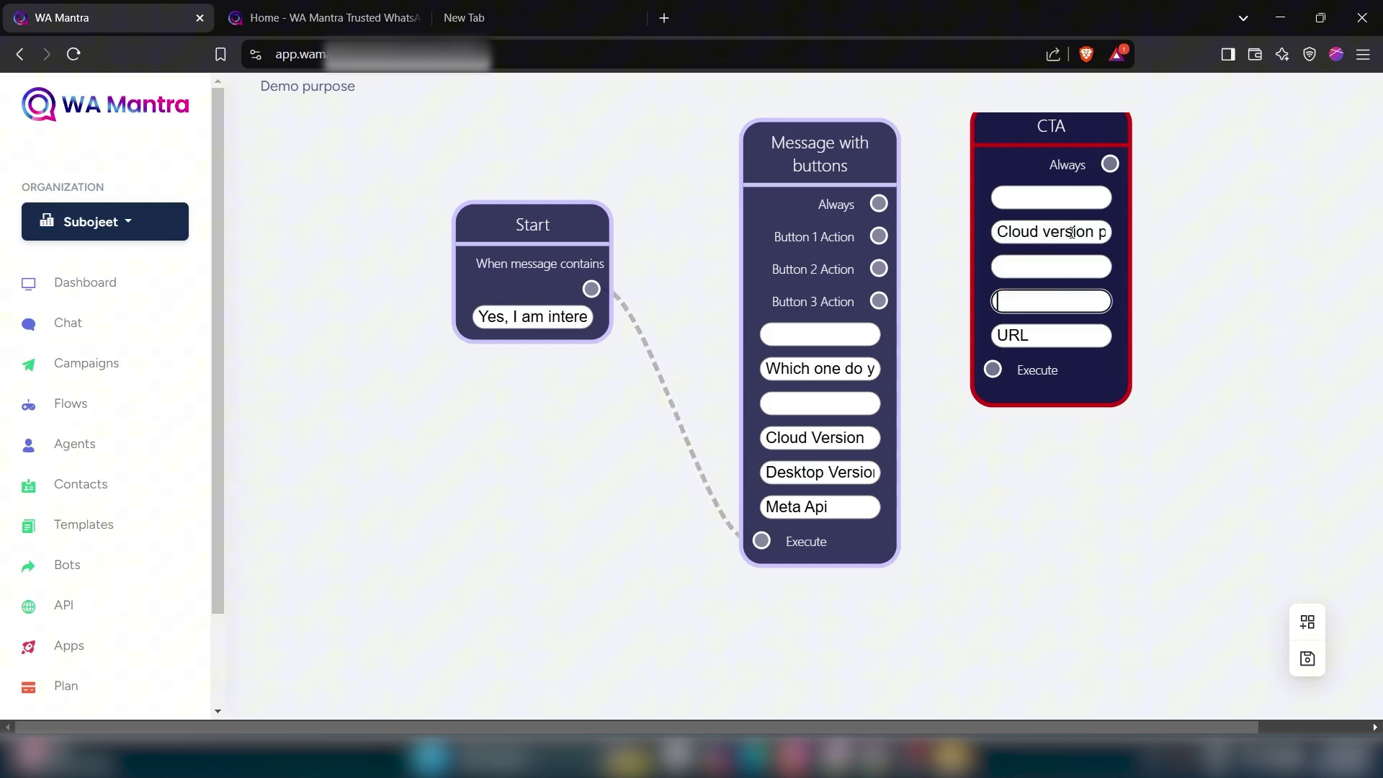
text(Claim Deal)
key(Tab)
key(BackSpace)
key(super+v)
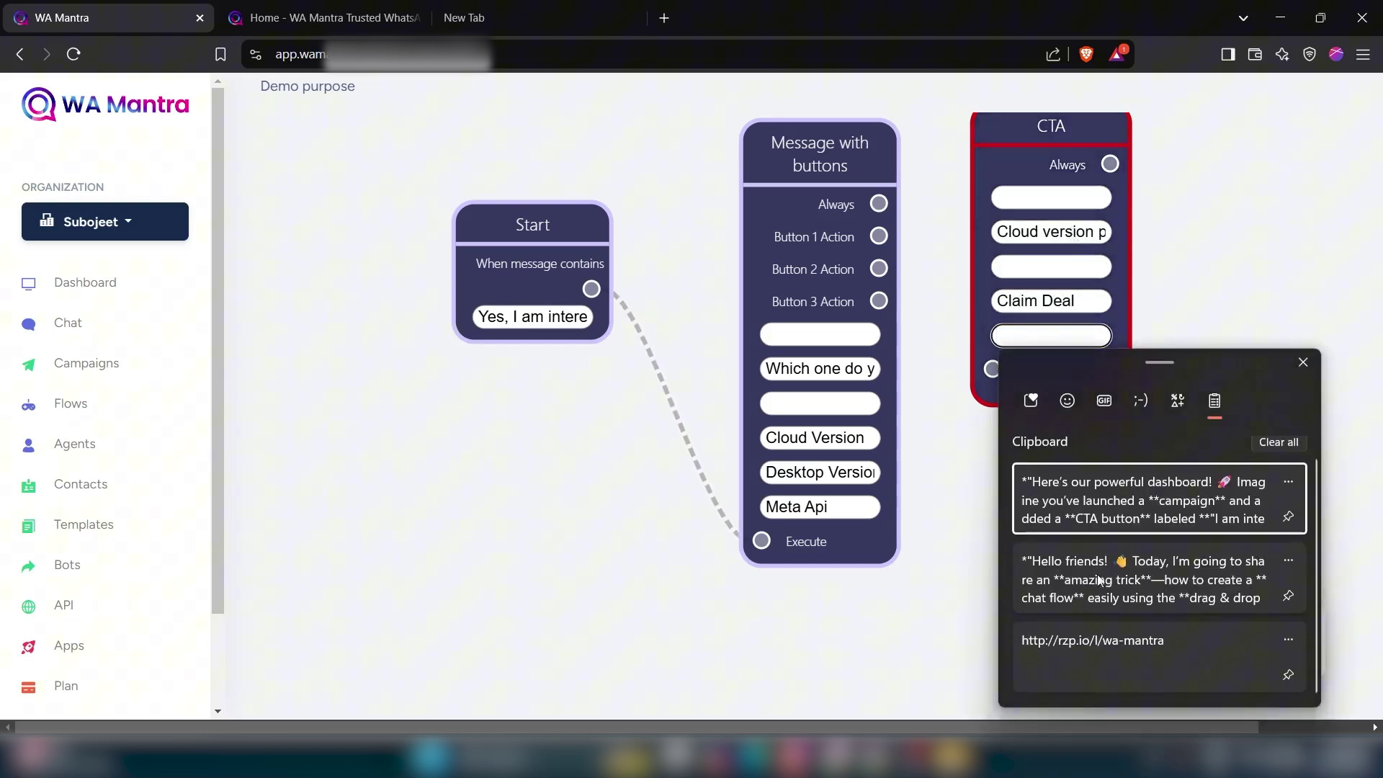
click(1124, 639)
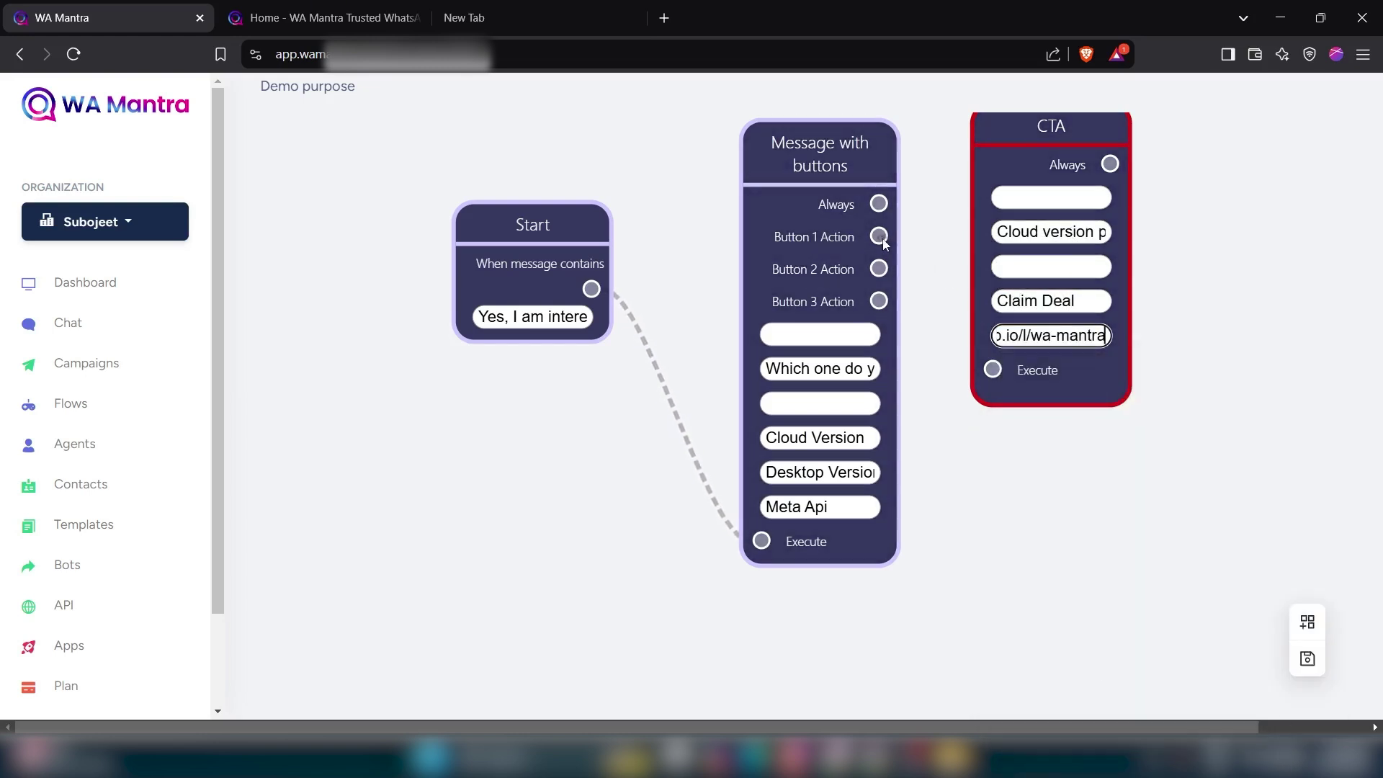
drag(879, 237, 992, 370)
click(1322, 624)
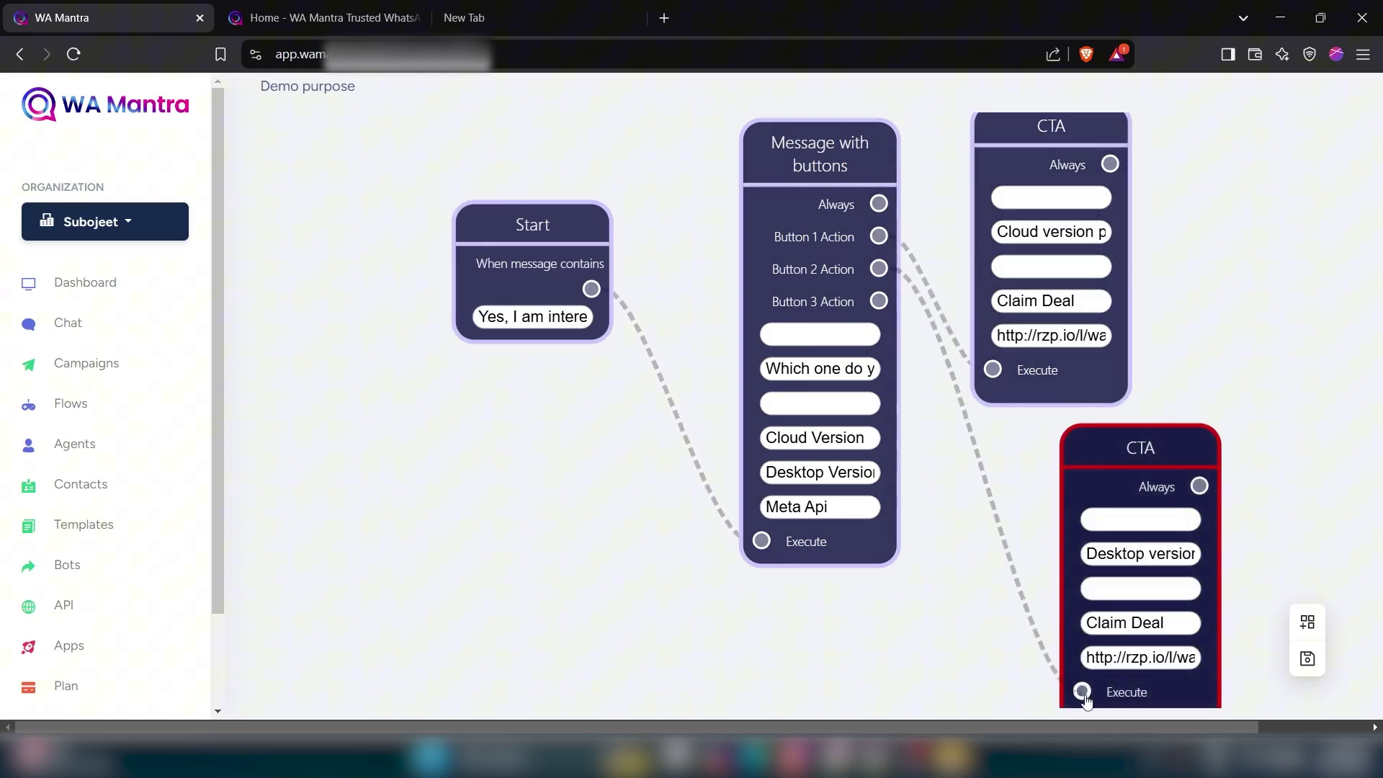
scroll(1297, 469, down, 5)
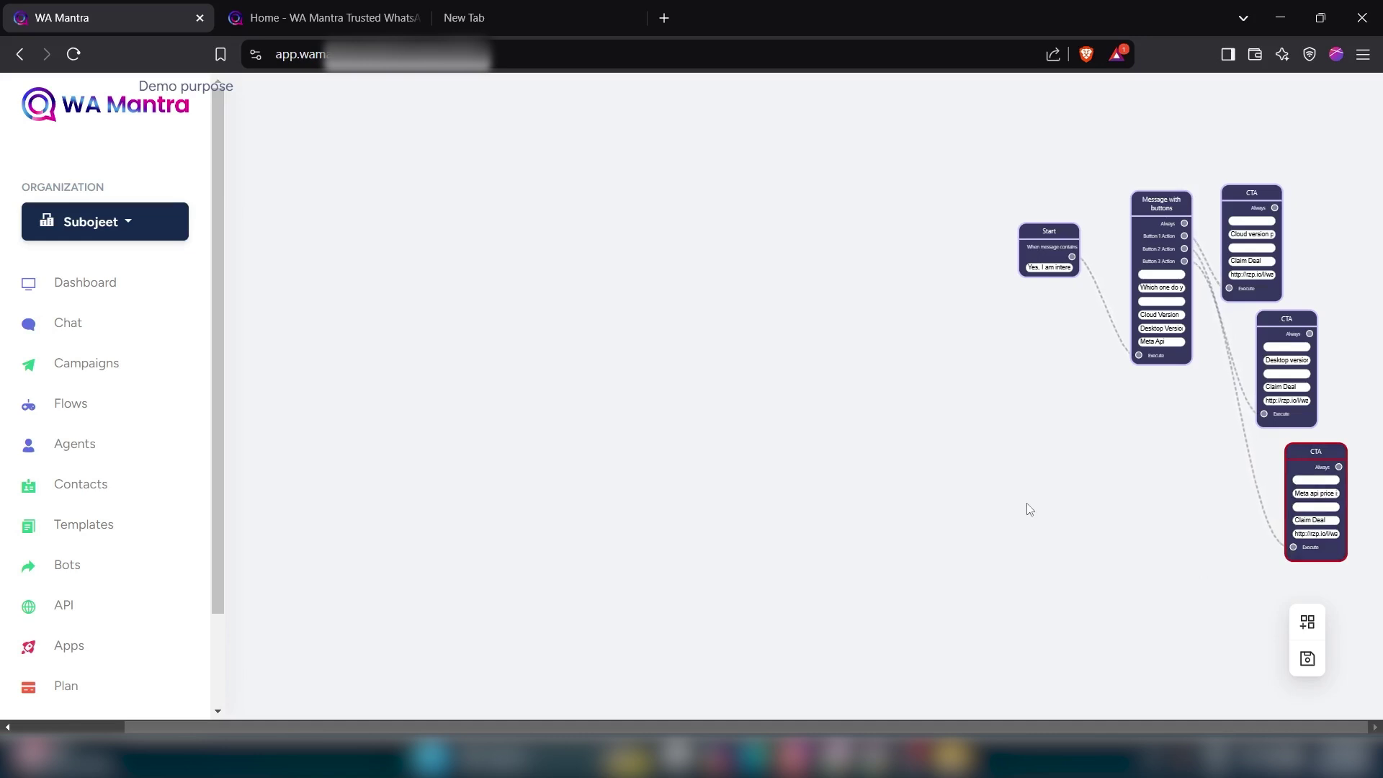
Save the Demo purpose flow and return to the Dashboard, now showing 9 campaigns.
click(1308, 660)
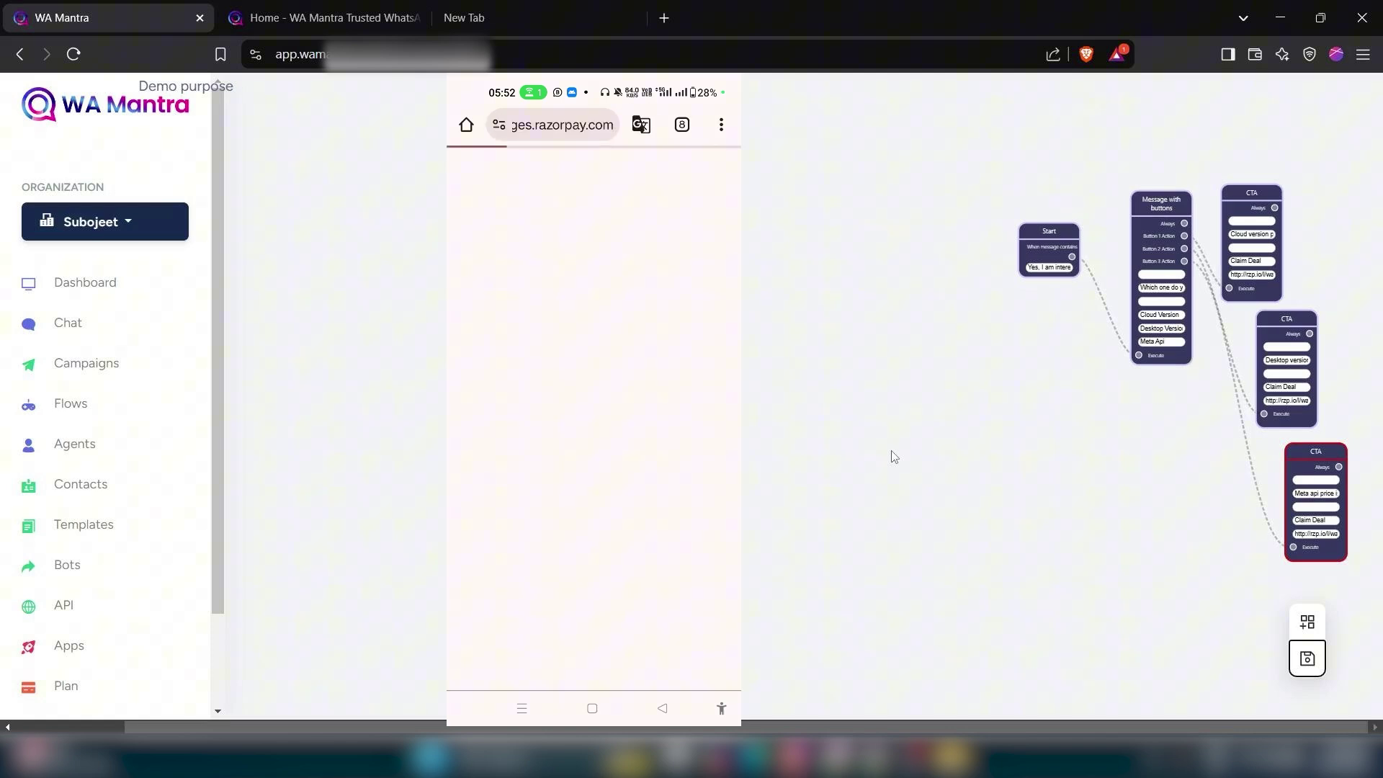
click(85, 282)
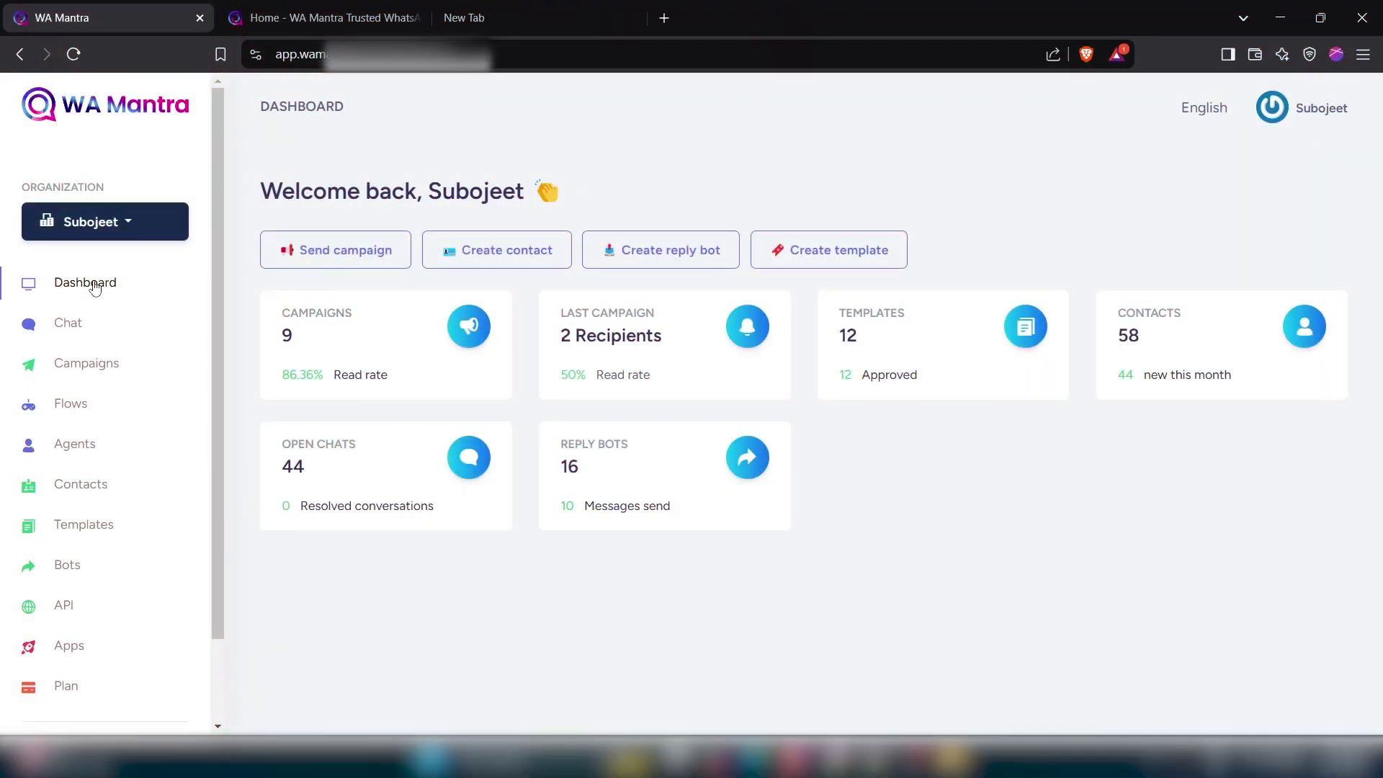